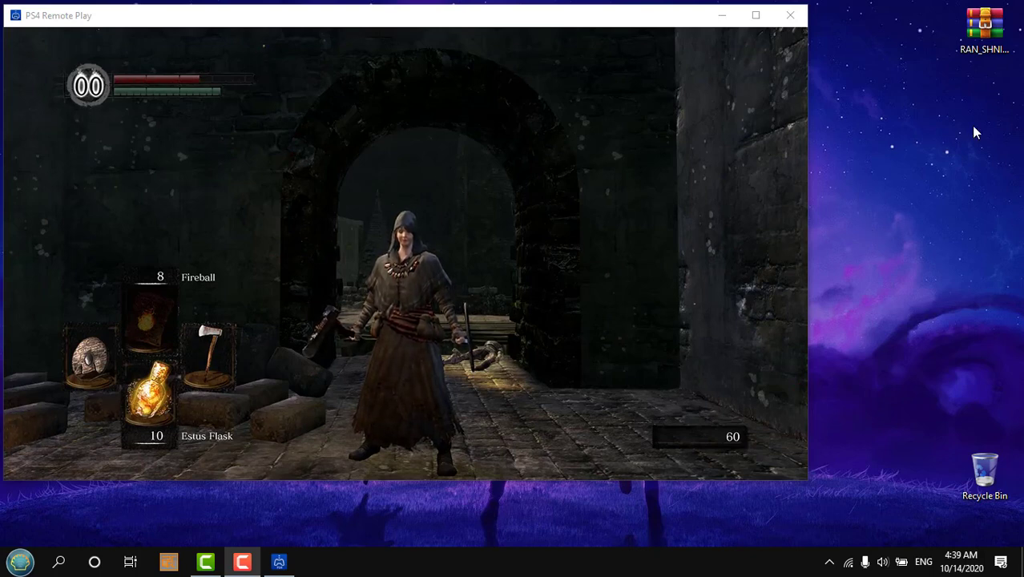
# - Extract the RAN_SHNInjector_v1.07 folder from the .7z archive onto the desktop and close WinRAR
pyautogui.click(973, 33)
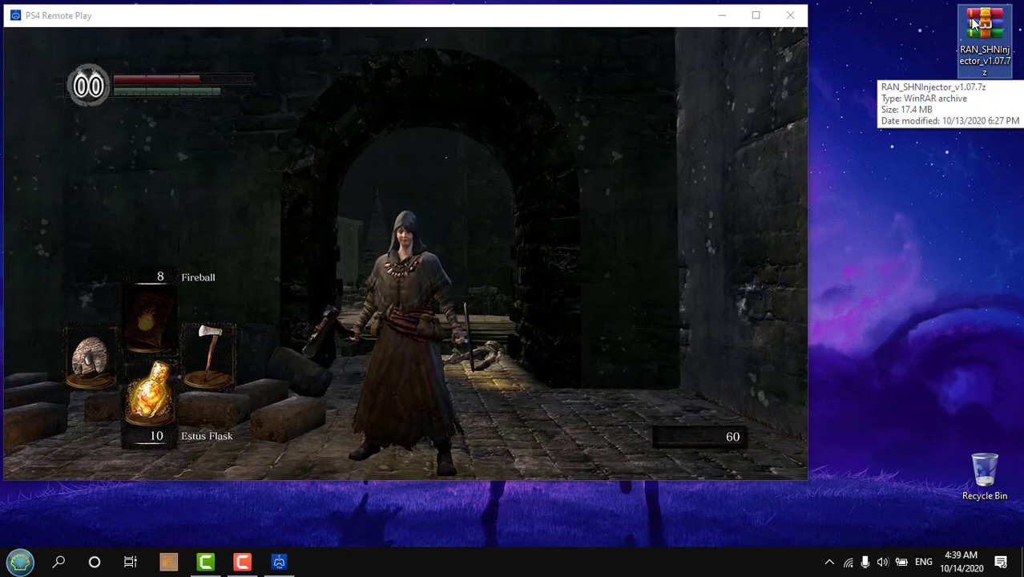
pyautogui.doubleClick(973, 24)
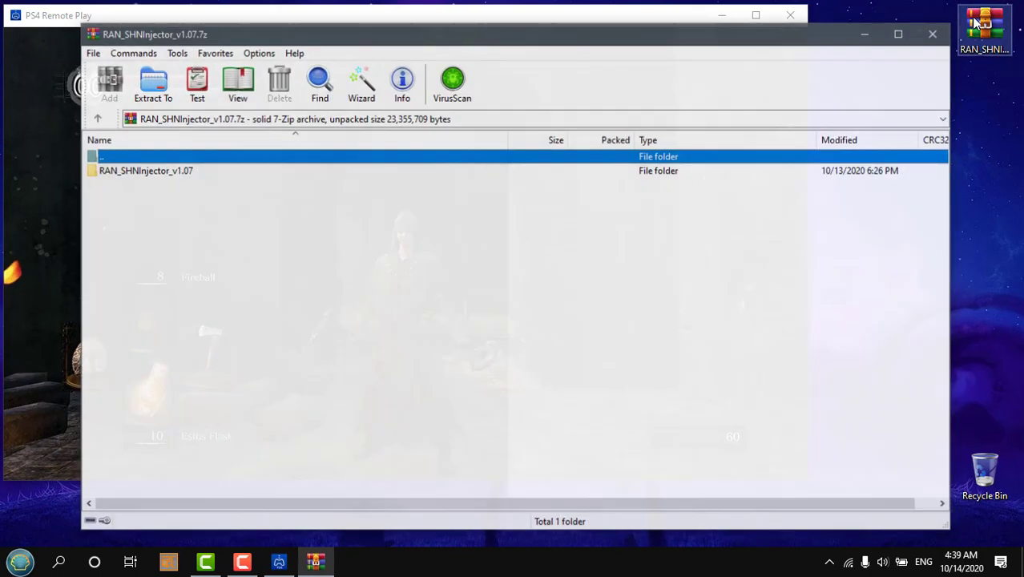
pyautogui.moveTo(185, 173); pyautogui.dragTo(991, 129)
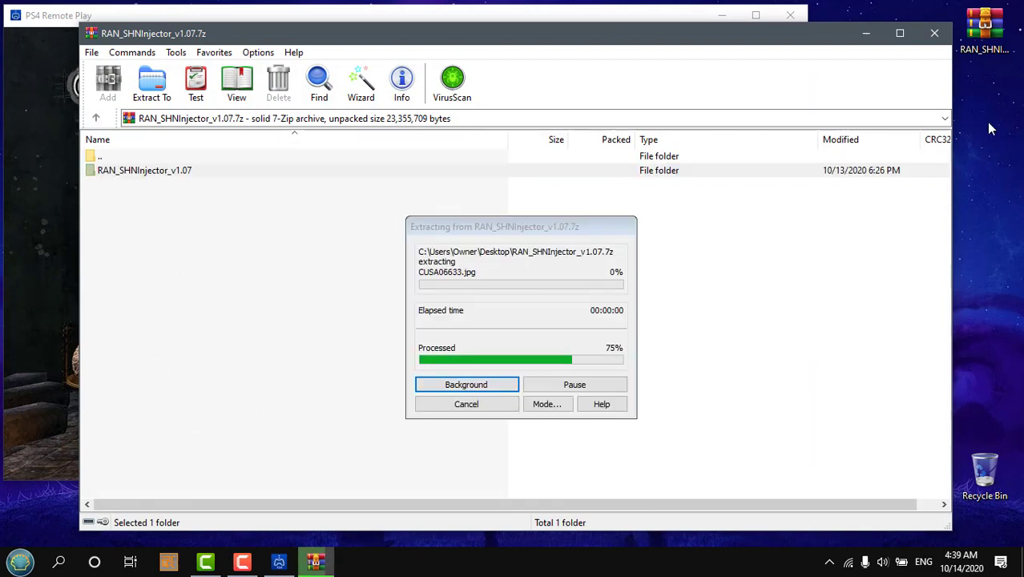
pyautogui.click(935, 35)
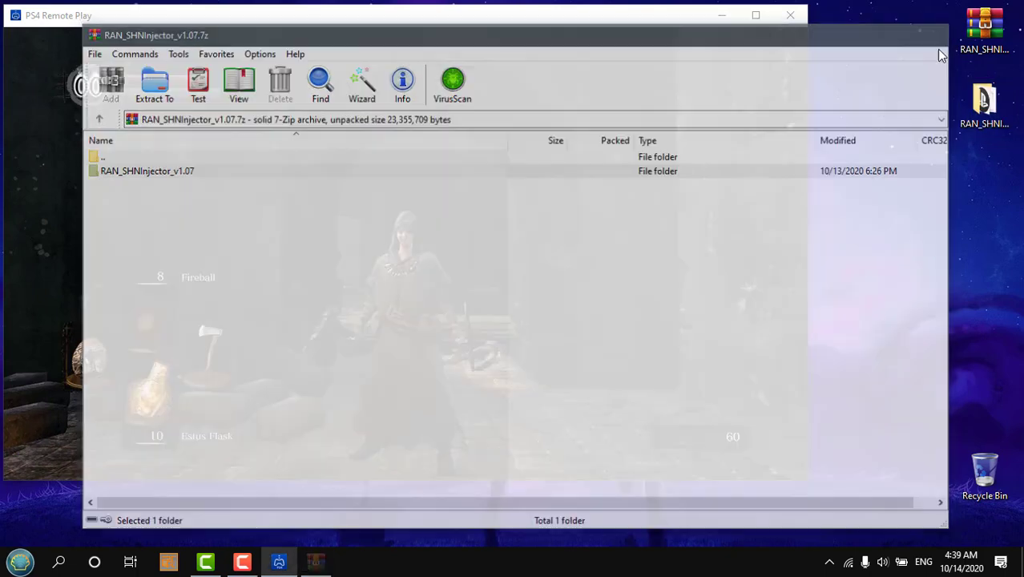
# - Launch SHNInjector.exe from the extracted RAN_SHNInjector_v1.07 folder and close the folder window
pyautogui.doubleClick(987, 102)
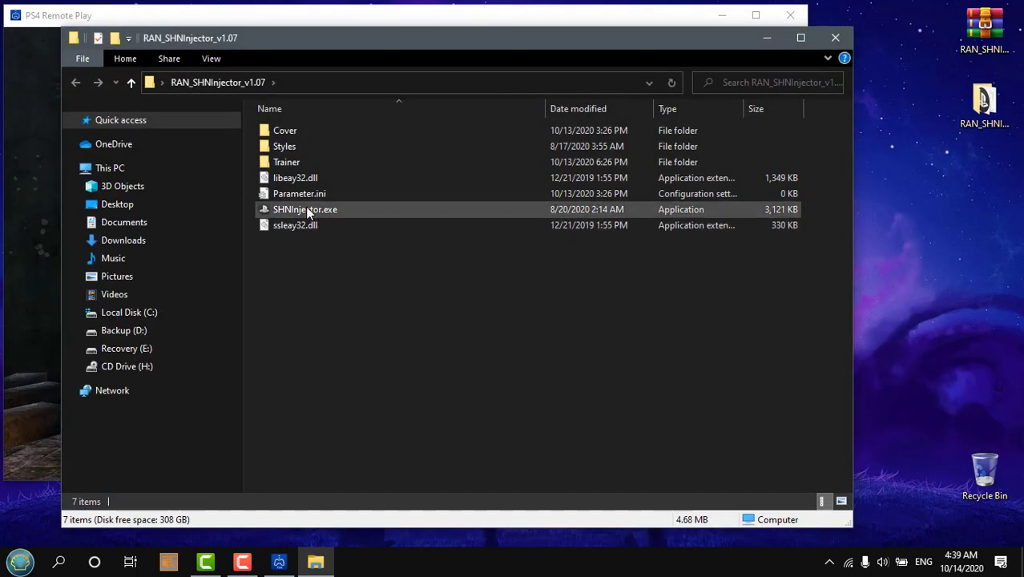
pyautogui.click(309, 210)
pyautogui.click(833, 38)
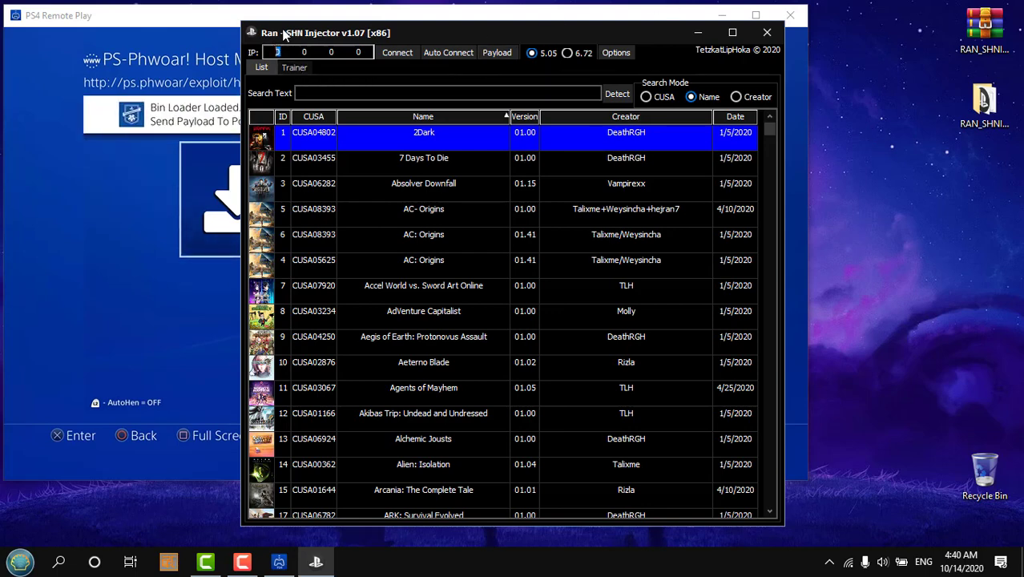
# - Enter PS4 address 192.168.0.165, send the payload to the Bin Loader, and move the injector right
pyautogui.write('192')
pyautogui.write('168')
pyautogui.write('0.')
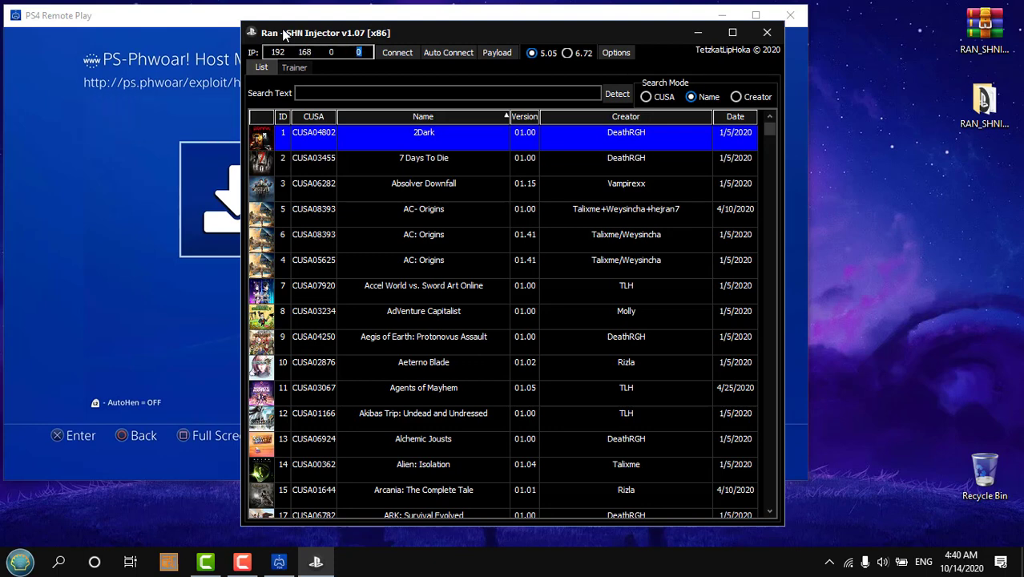
pyautogui.write('165')
pyautogui.click(497, 53)
pyautogui.click(485, 56)
pyautogui.click(492, 53)
pyautogui.moveTo(456, 36); pyautogui.dragTo(662, 10)
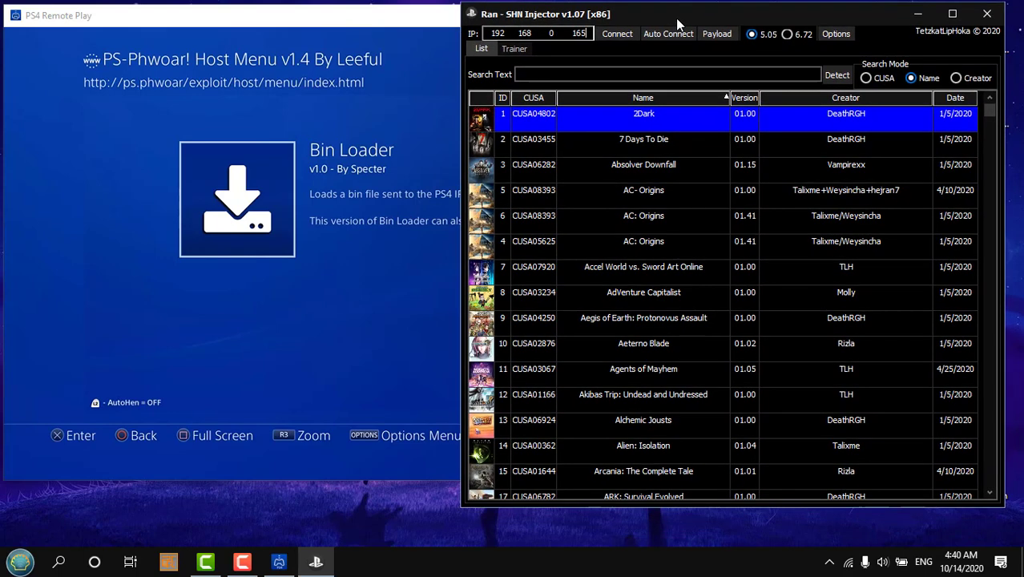
pyautogui.click(715, 35)
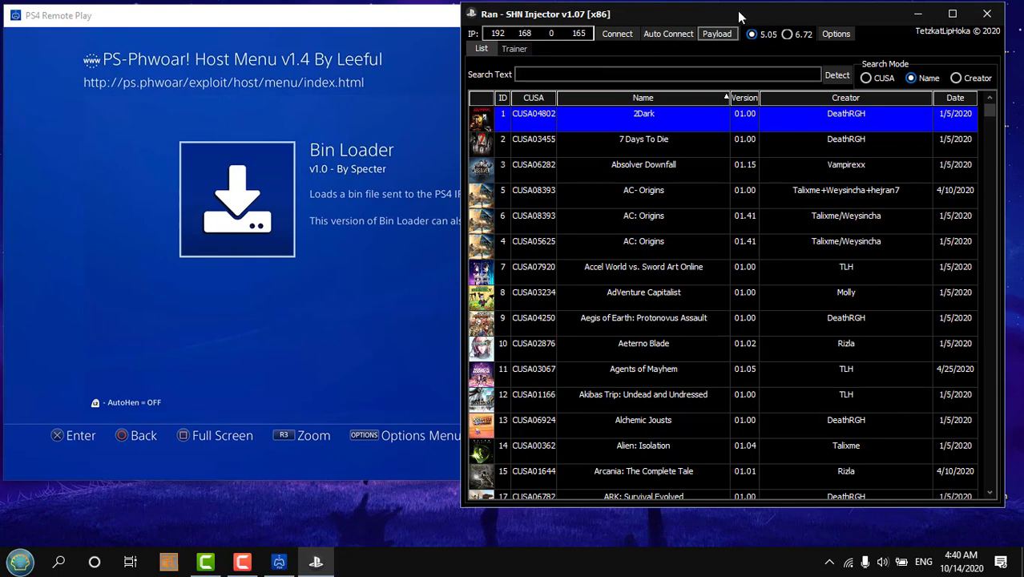
# - Check the Dark Souls stream in Remote Play, then bring SHN Injector back in front
pyautogui.click(428, 50)
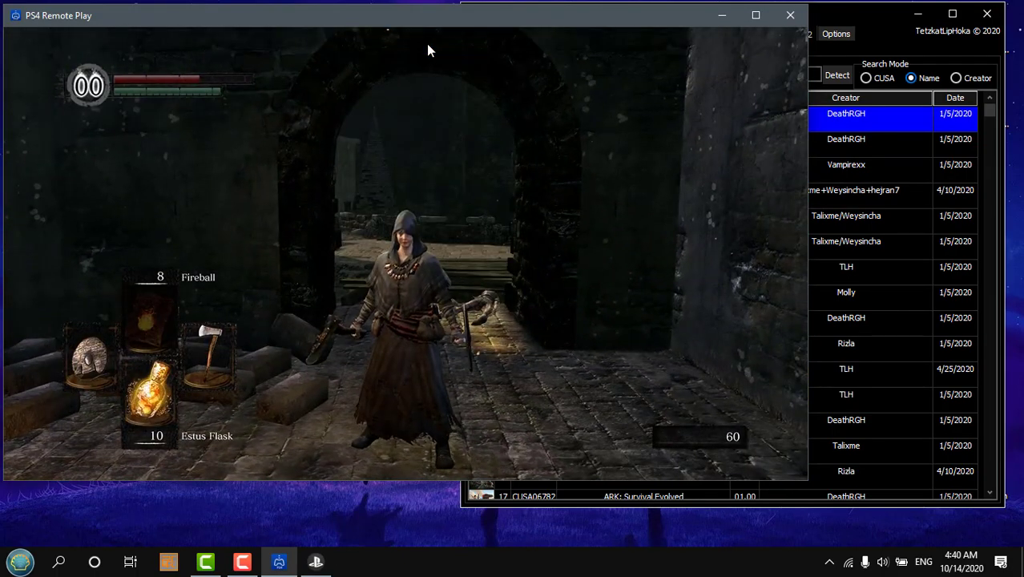
pyautogui.click(888, 18)
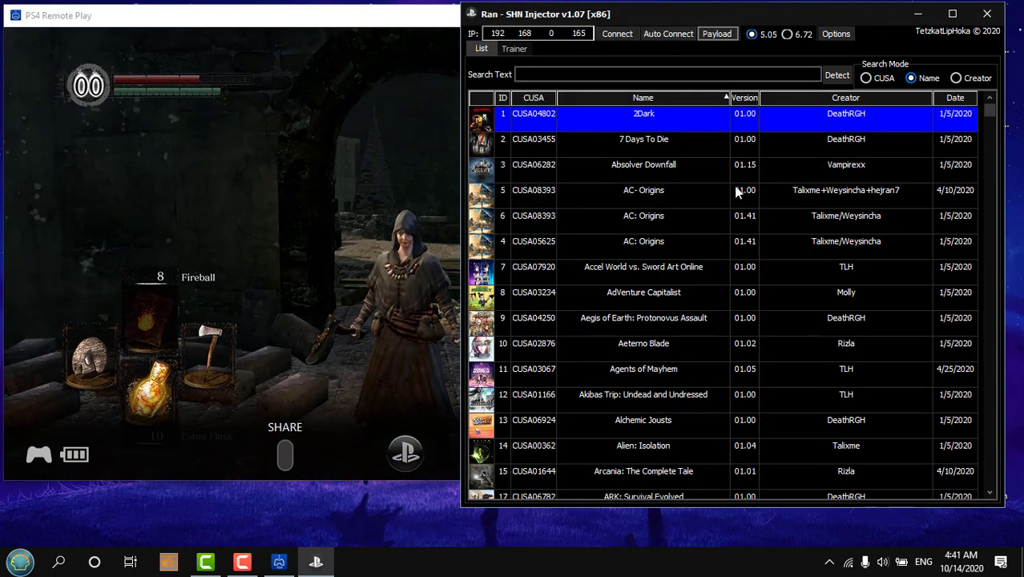
# - Enable Notifications and Suspend on Injection in the injector's extra options, leaving HotKeys off
pyautogui.click(833, 34)
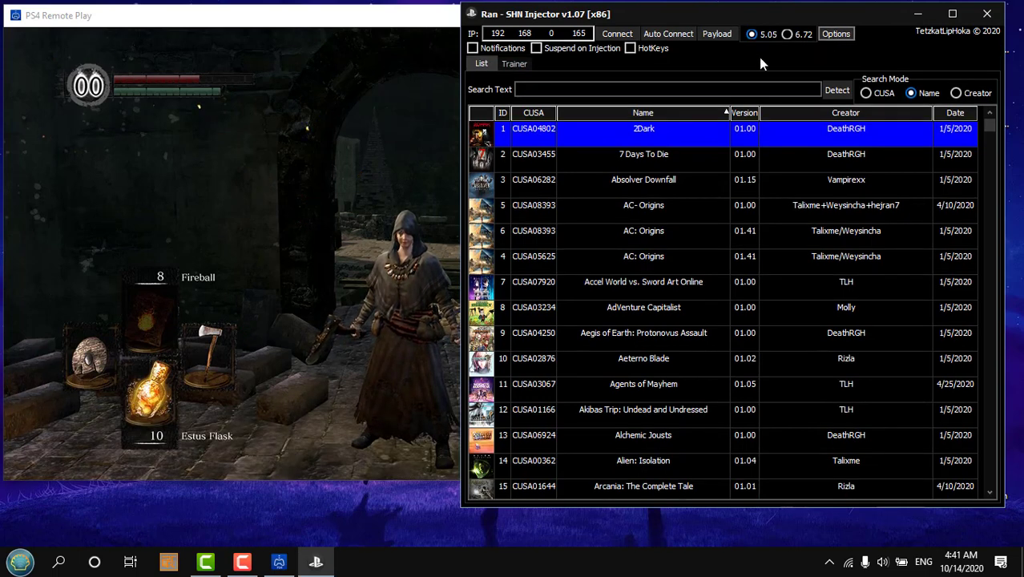
pyautogui.click(473, 50)
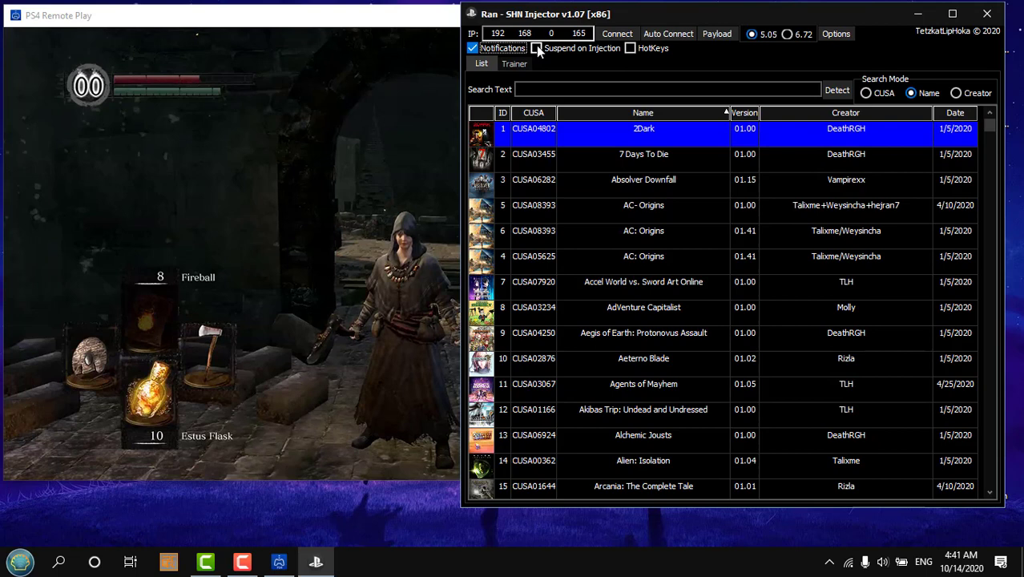
pyautogui.click(537, 46)
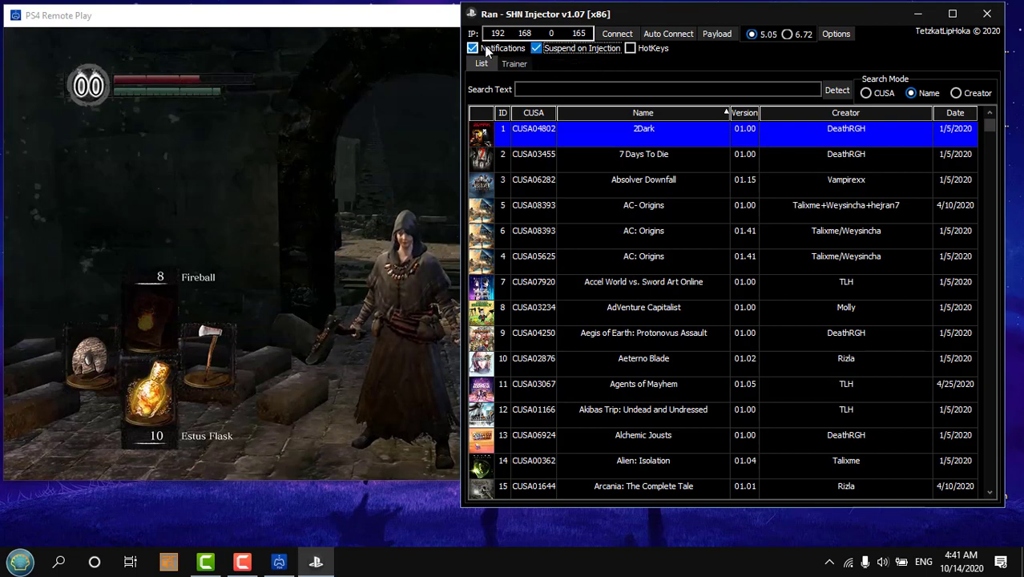
pyautogui.click(537, 47)
pyautogui.moveTo(648, 50)
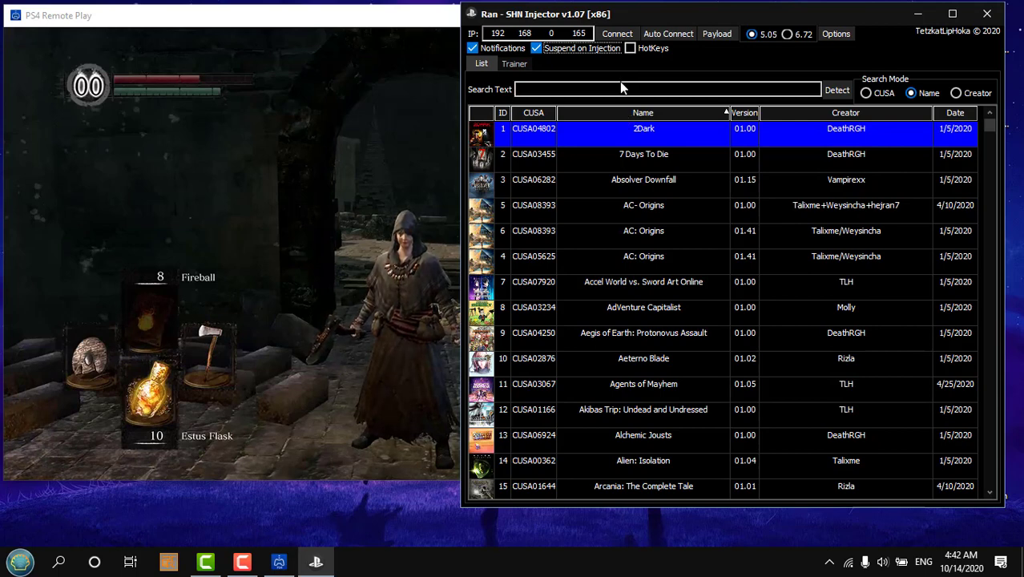
# - Connect to the PS4 so the list filters to the three CUSA08495 Dark Souls Remastered trainers
pyautogui.click(617, 35)
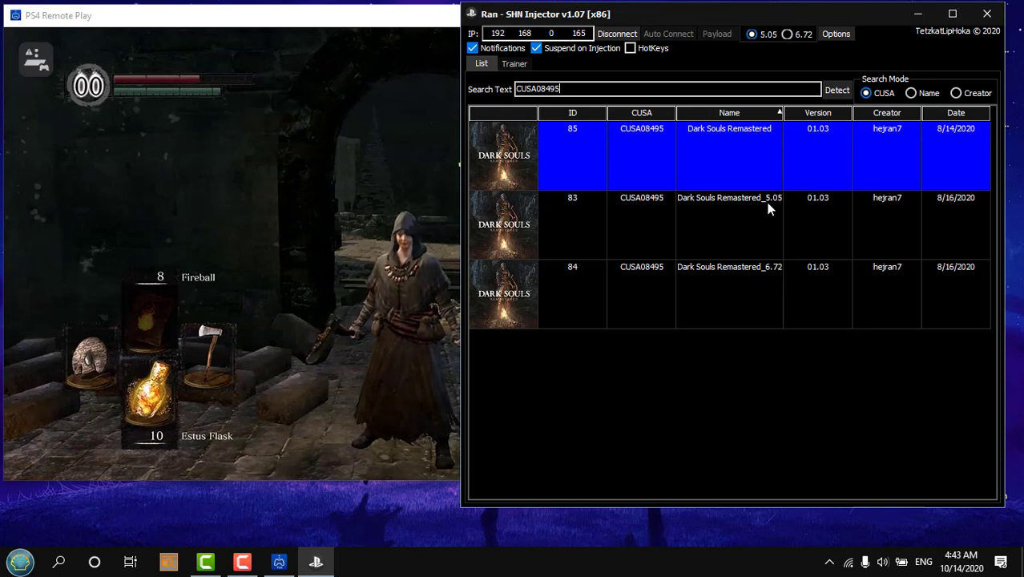
# - Load the Dark Souls Remastered_5.05 trainer, ID 83
pyautogui.click(566, 226)
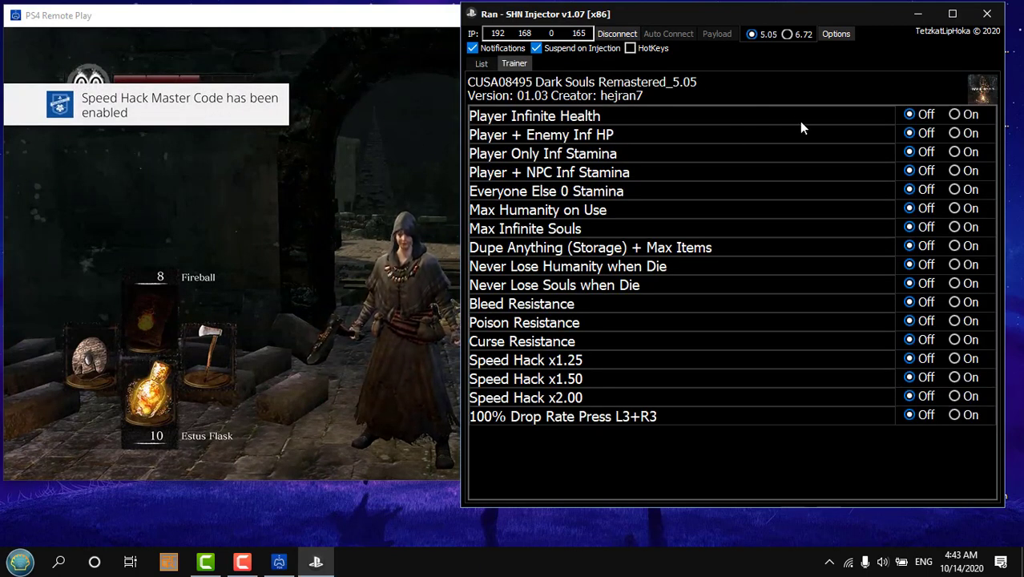
pyautogui.rightClick(776, 112)
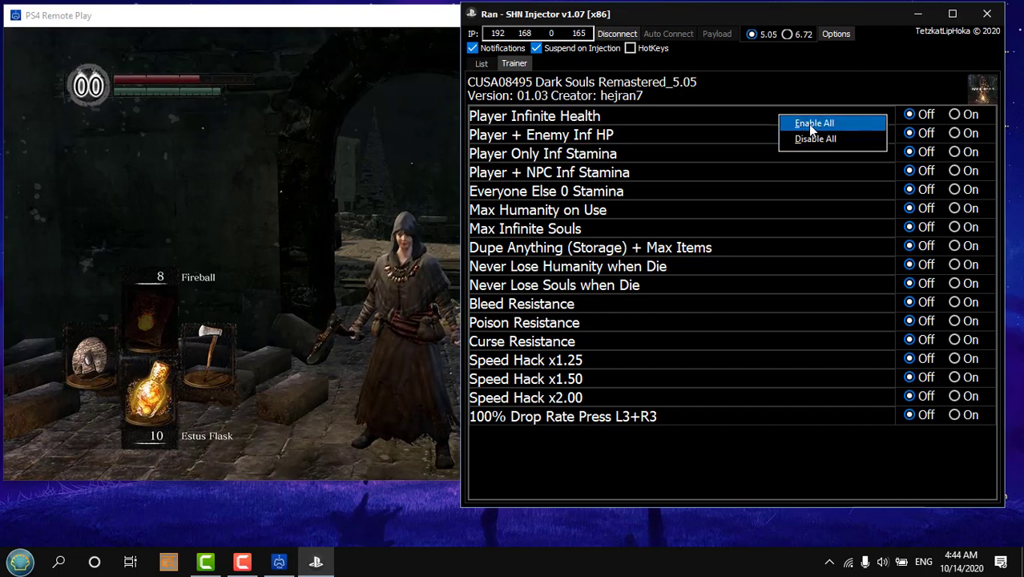
pyautogui.click(639, 99)
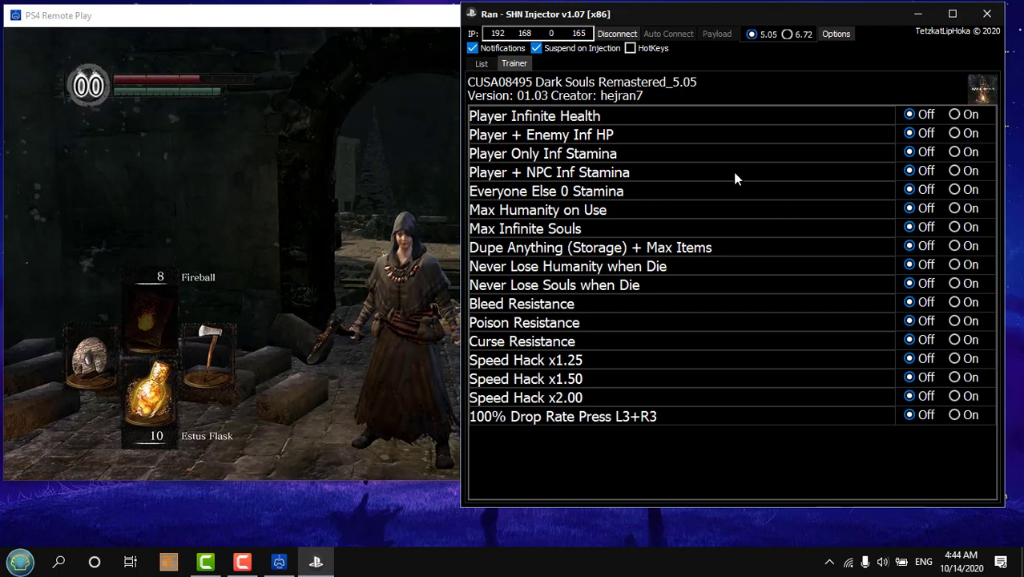
# - Switch Player Infinite Health On, then bring the PS4 game stream forward to test it
pyautogui.click(955, 115)
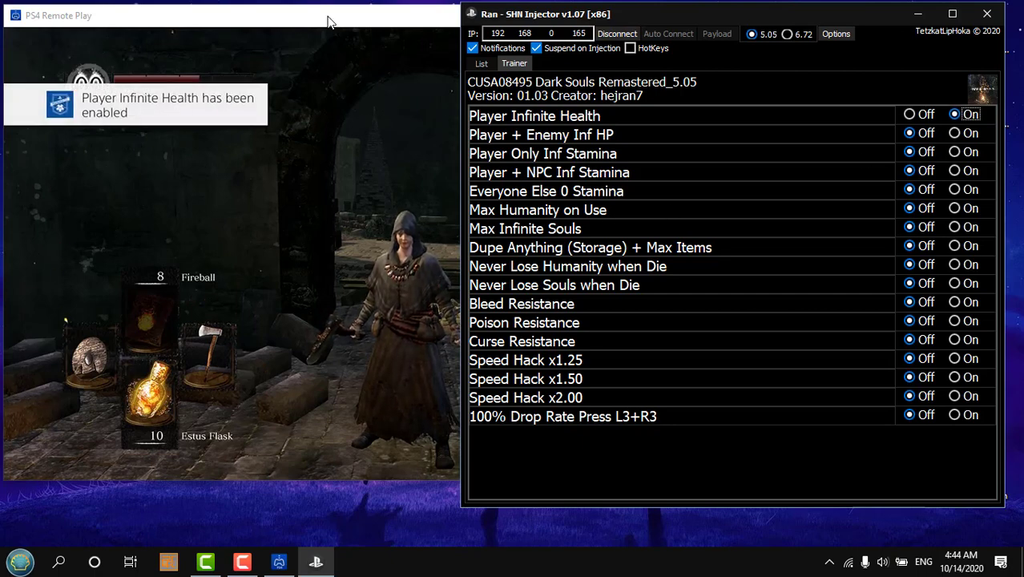
pyautogui.click(345, 45)
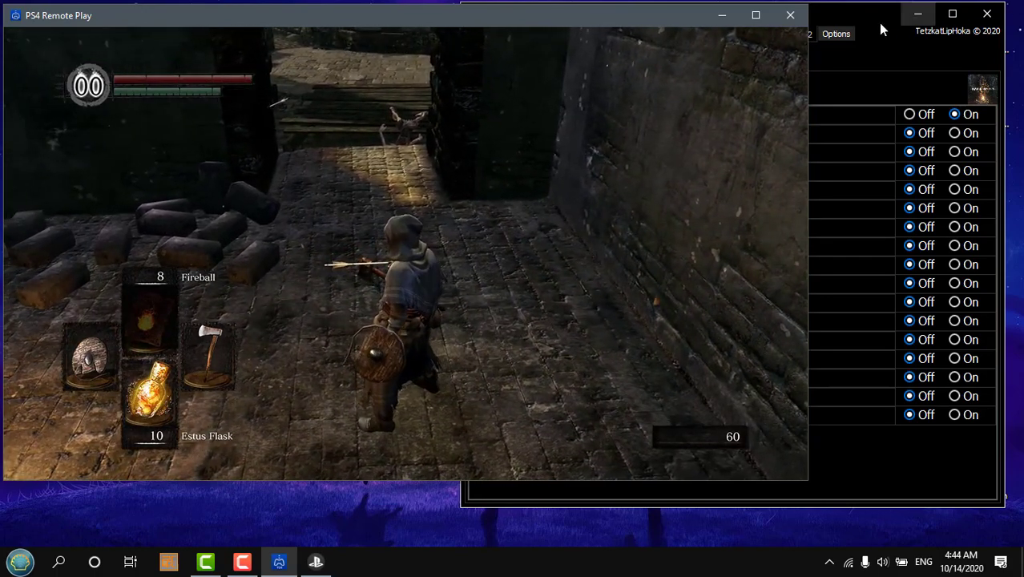
# - Return to the injector and switch Speed Hack x2.00 On
pyautogui.click(879, 23)
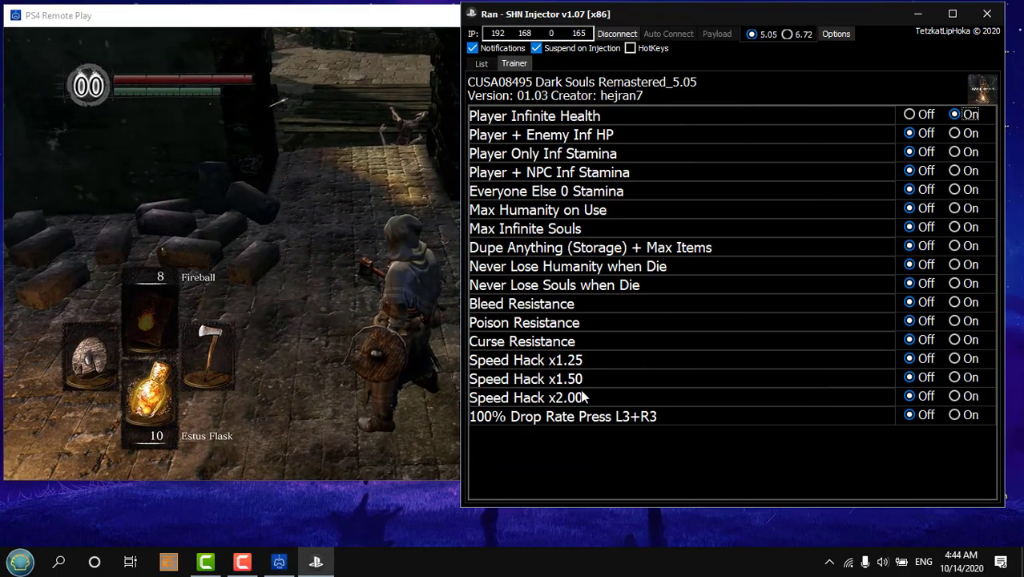
pyautogui.click(956, 397)
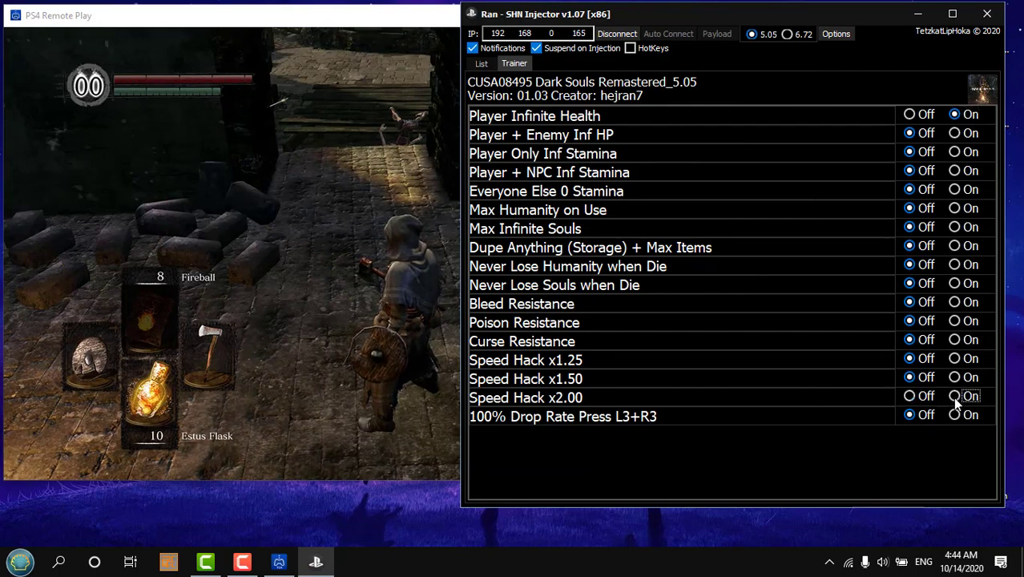
pyautogui.click(956, 398)
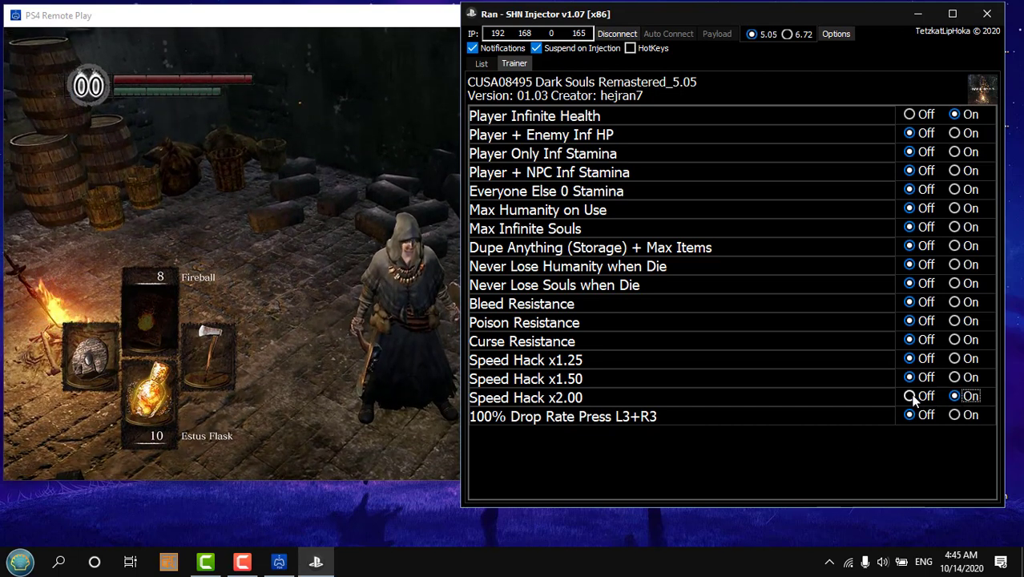
# - Disable all cheats from the list's context menu and set Speed Hack x2.00 to Off
pyautogui.rightClick(793, 129)
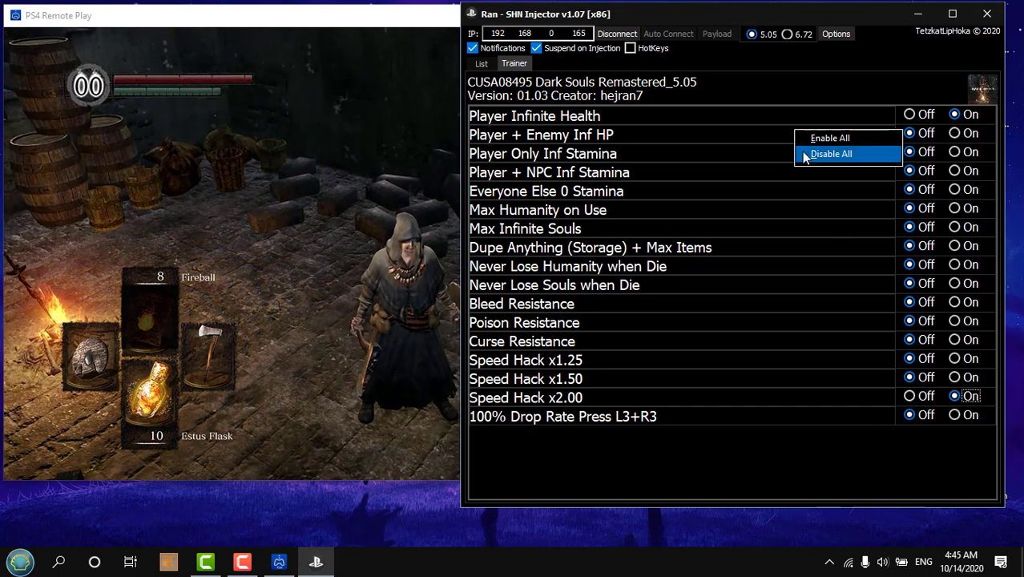
pyautogui.click(802, 152)
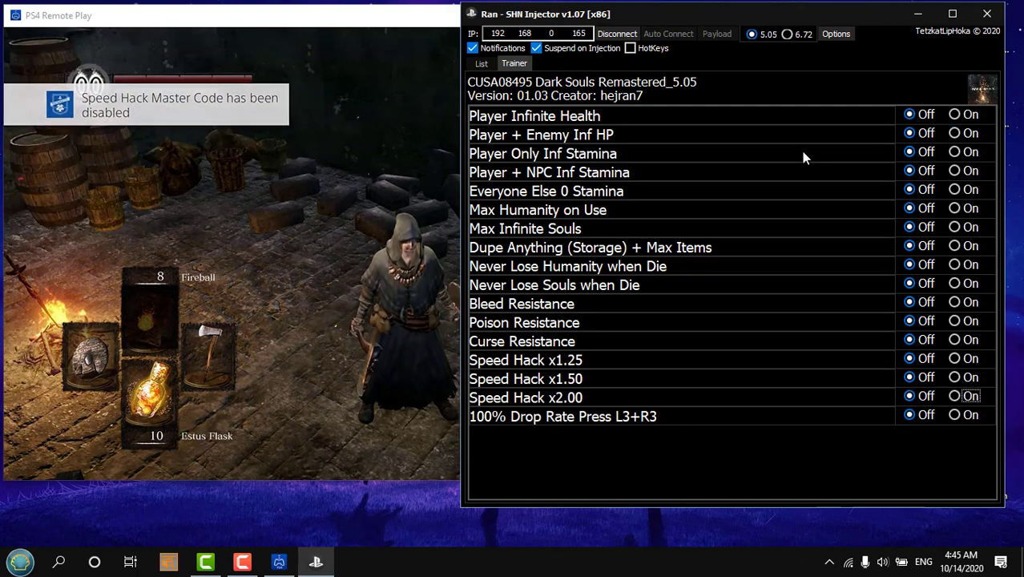
pyautogui.click(910, 396)
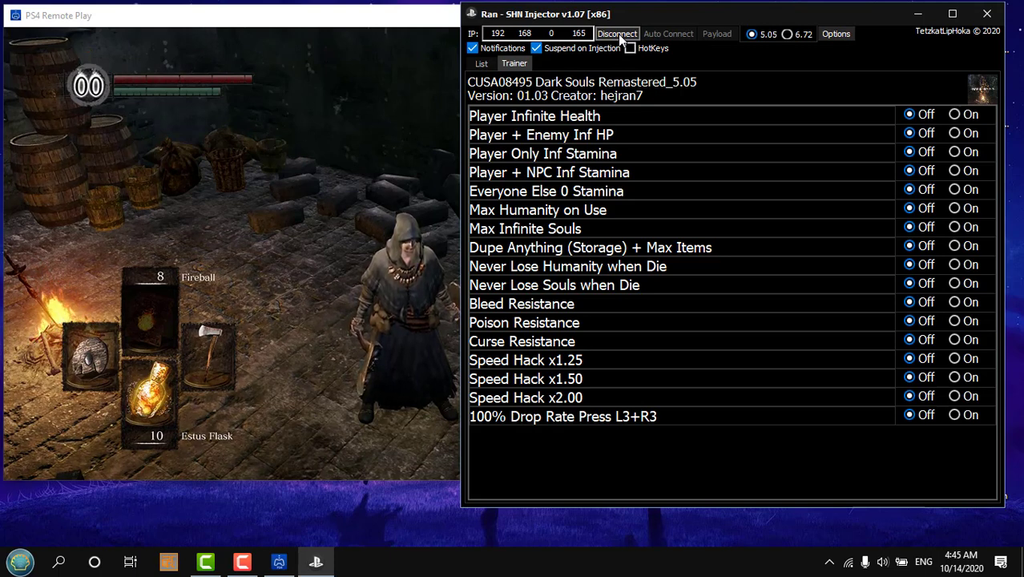
# - Disconnect from the PS4, leaving the Dark Souls Remastered_5.05 trainer loaded with every cheat Off
pyautogui.click(618, 34)
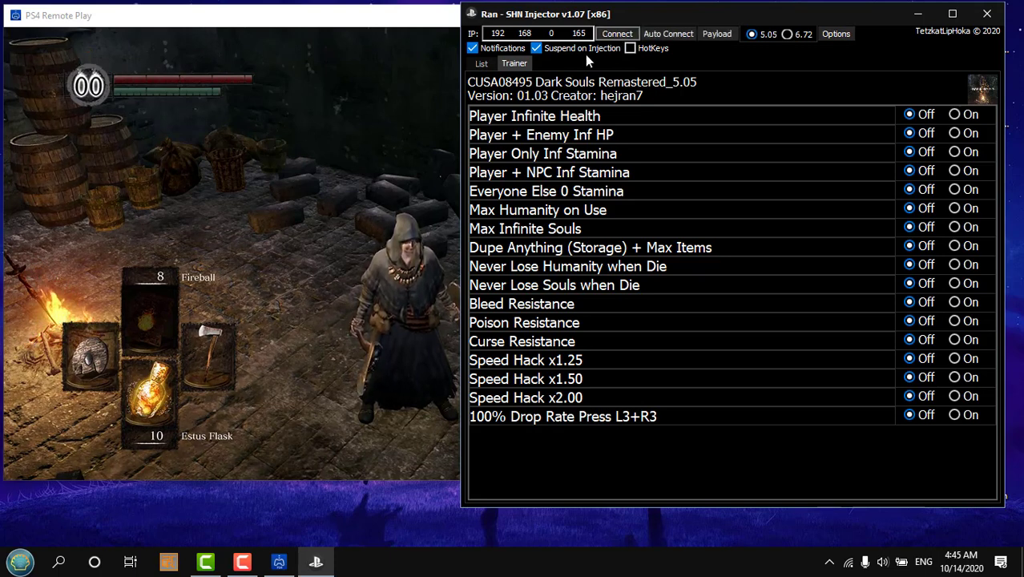
pyautogui.click(401, 27)
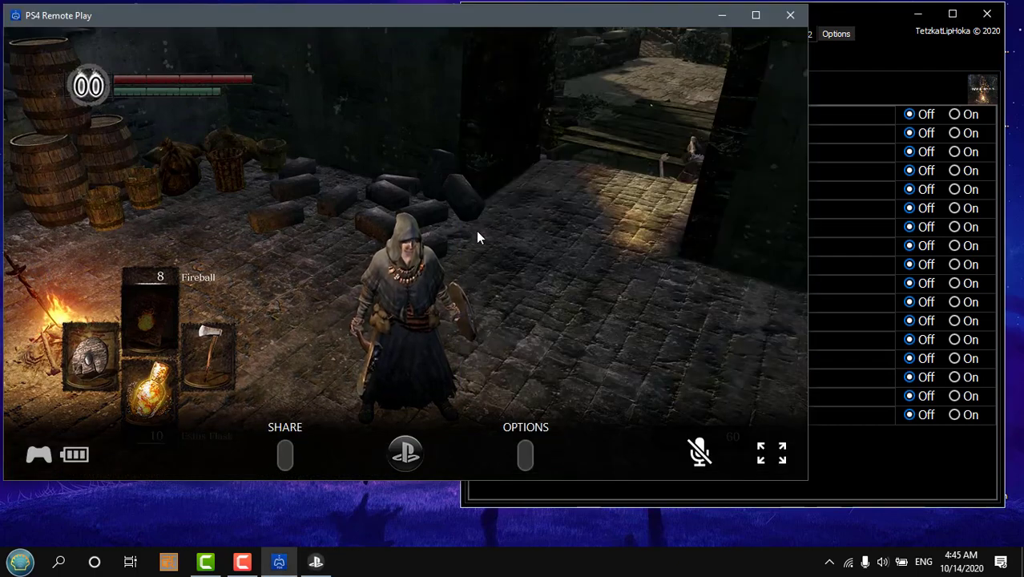
pyautogui.click(850, 15)
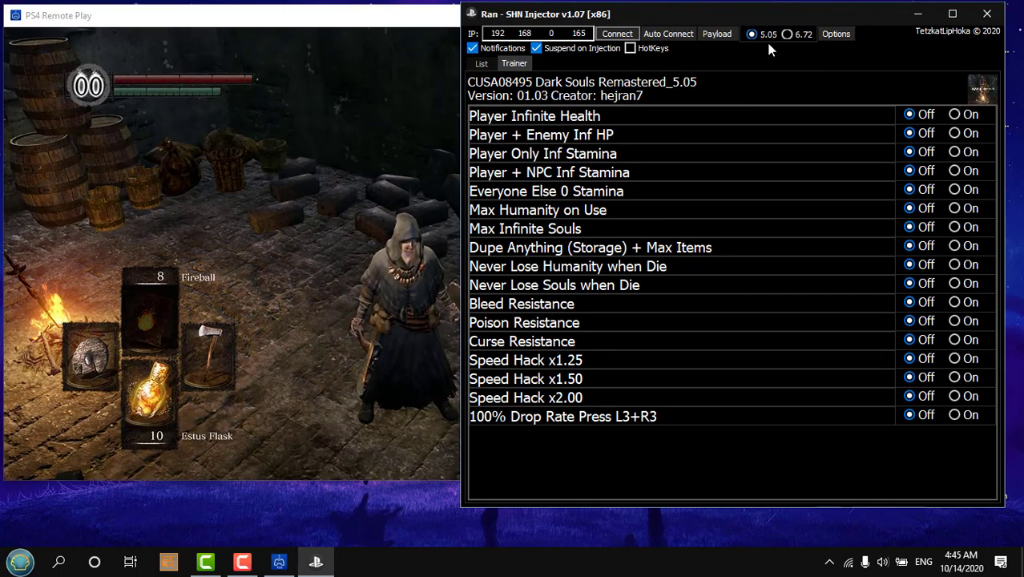
pyautogui.click(242, 562)
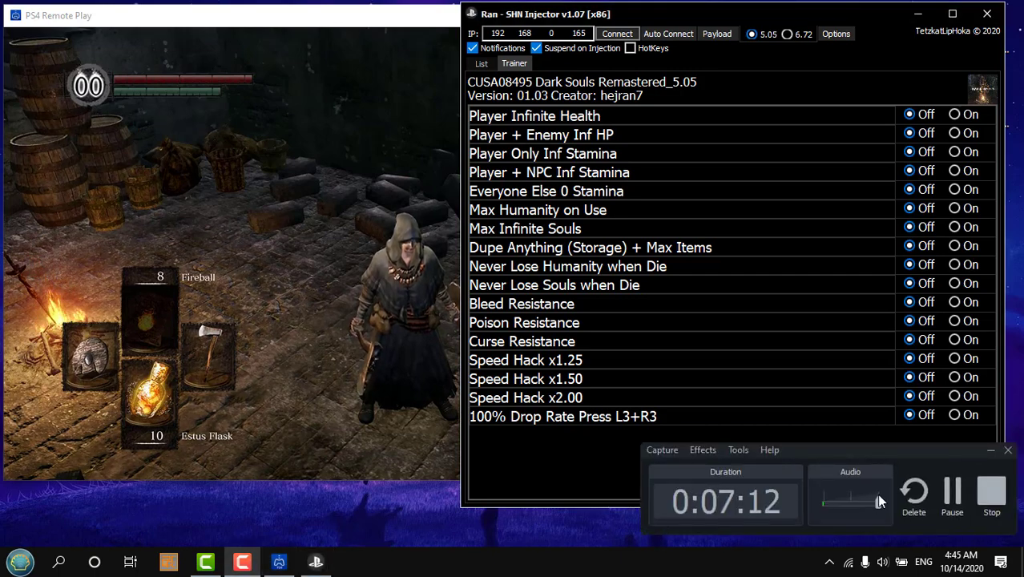